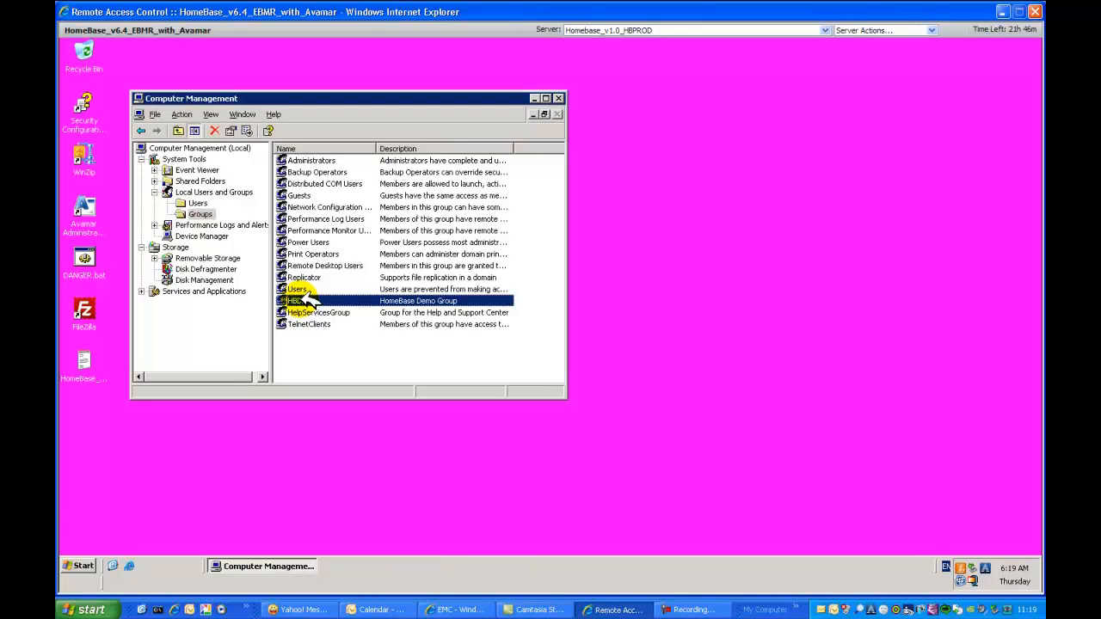
Step: Close Computer Management and switch the remote session to the HomeBase_v6.4_HBSRVR server
click(558, 98)
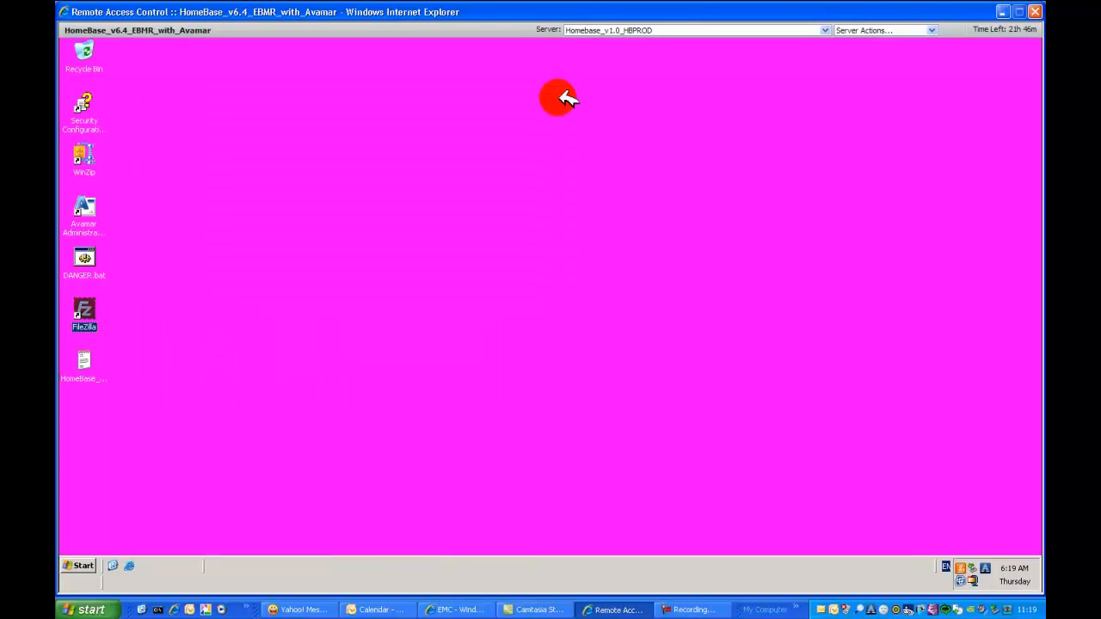
click(84, 258)
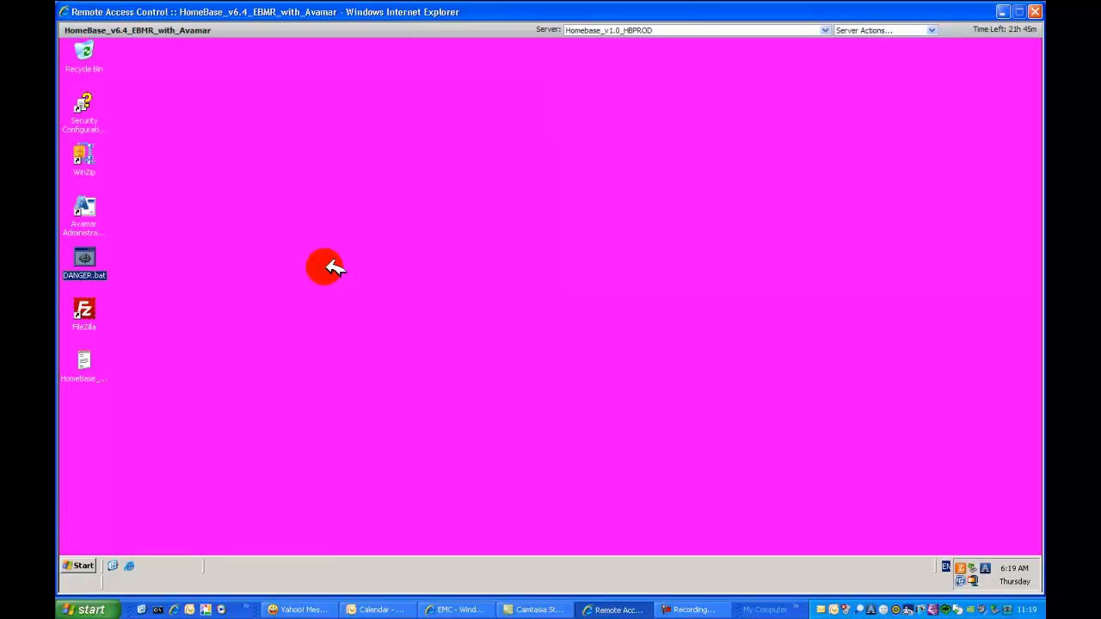
click(683, 30)
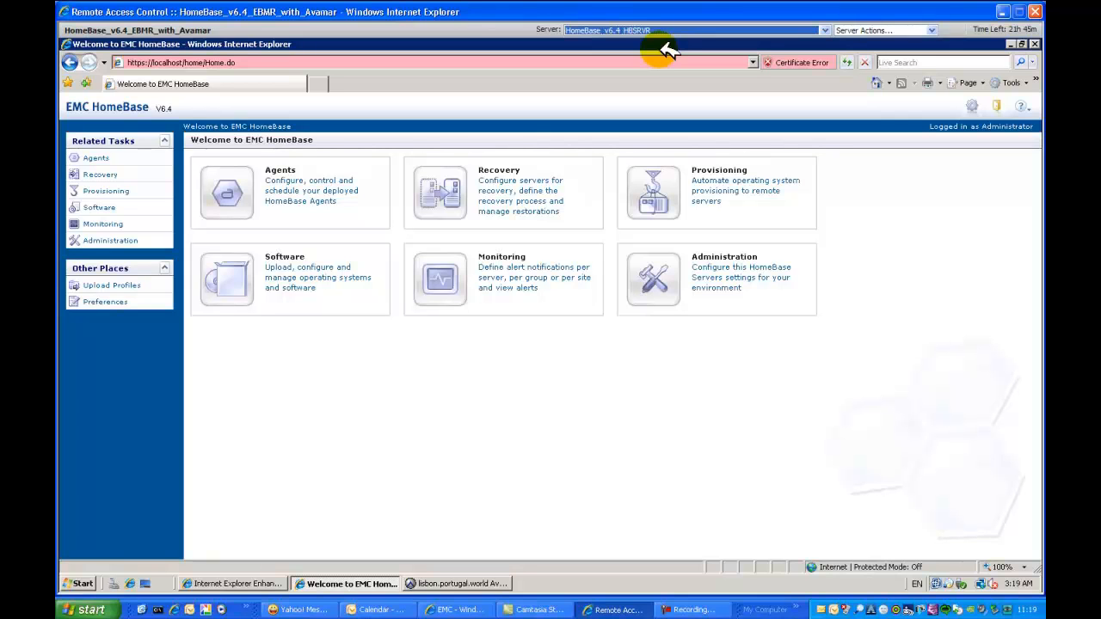
Step: Open the hbagtprod agent's details in HomeBase and examine its recoverable base profiles
click(280, 182)
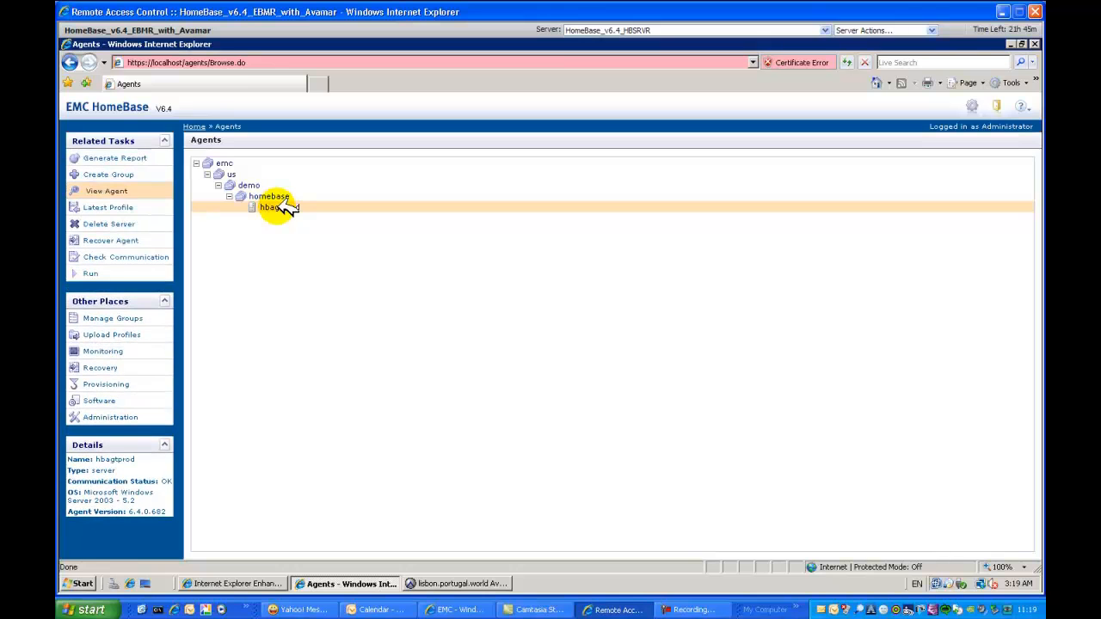
click(131, 191)
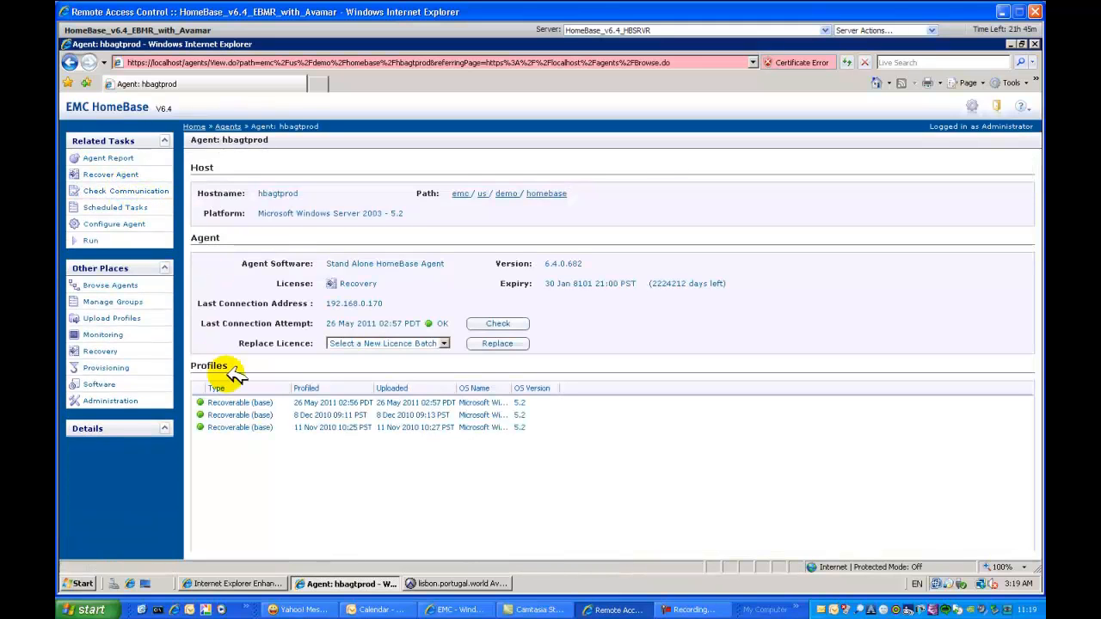
click(252, 404)
click(248, 415)
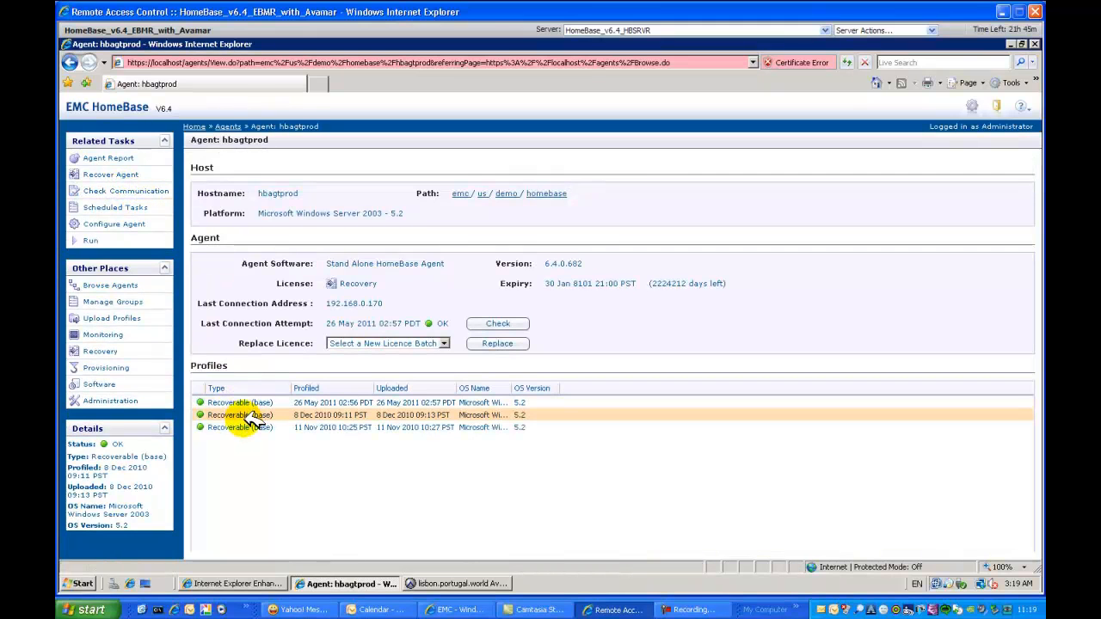
click(252, 427)
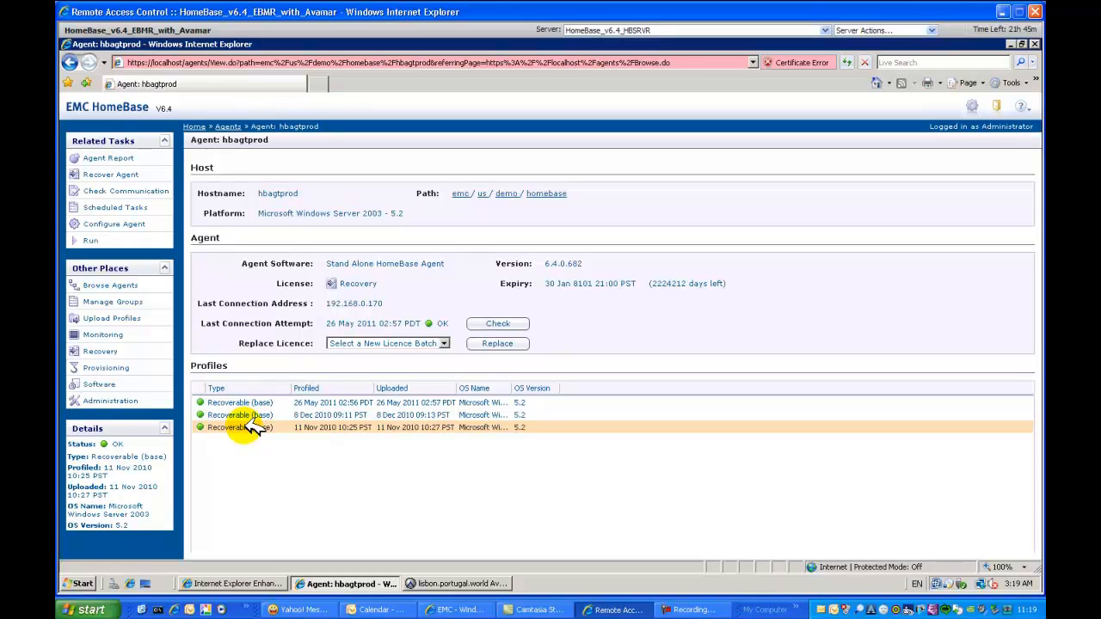
Step: Generate the Standard Report for the 26 May 2011 02:56 PDT profile and review its hardware, network and disk sections
click(250, 403)
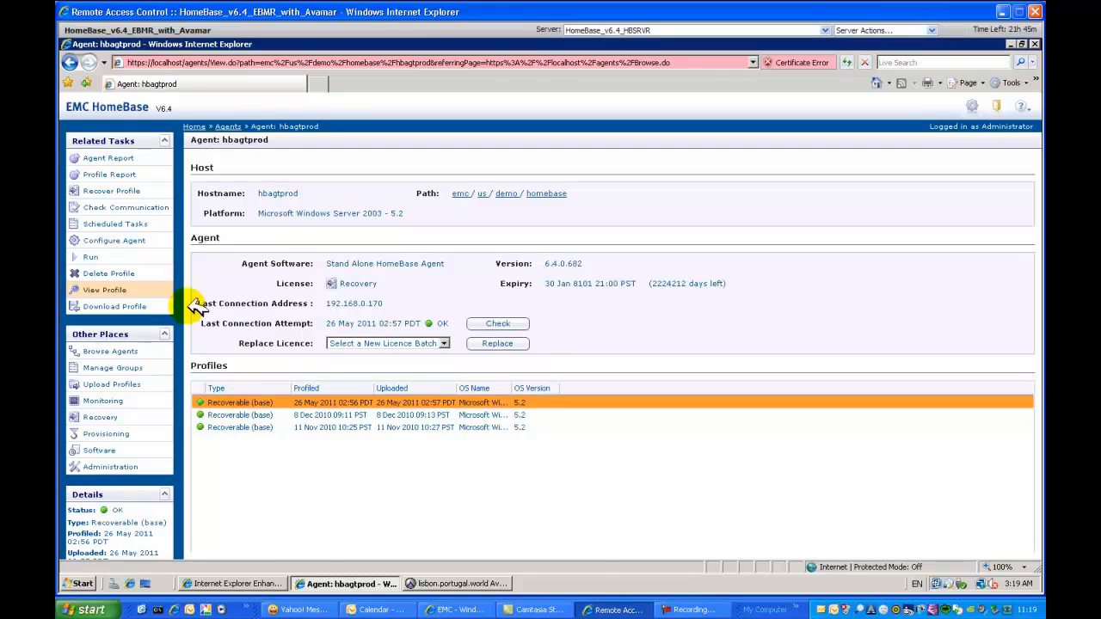
click(134, 176)
click(999, 543)
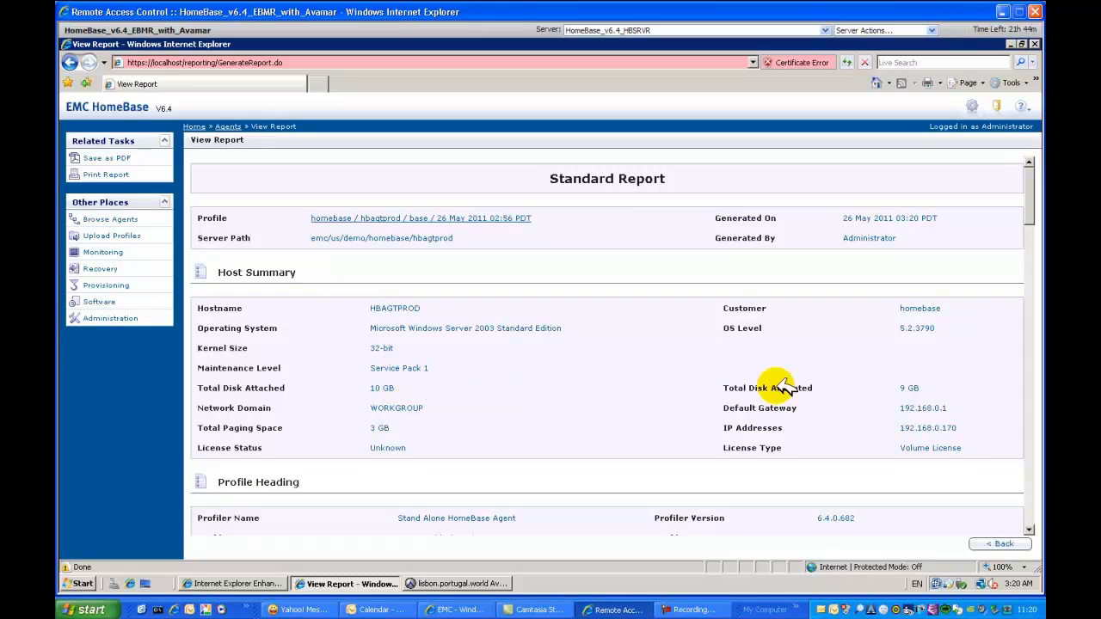
click(1032, 499)
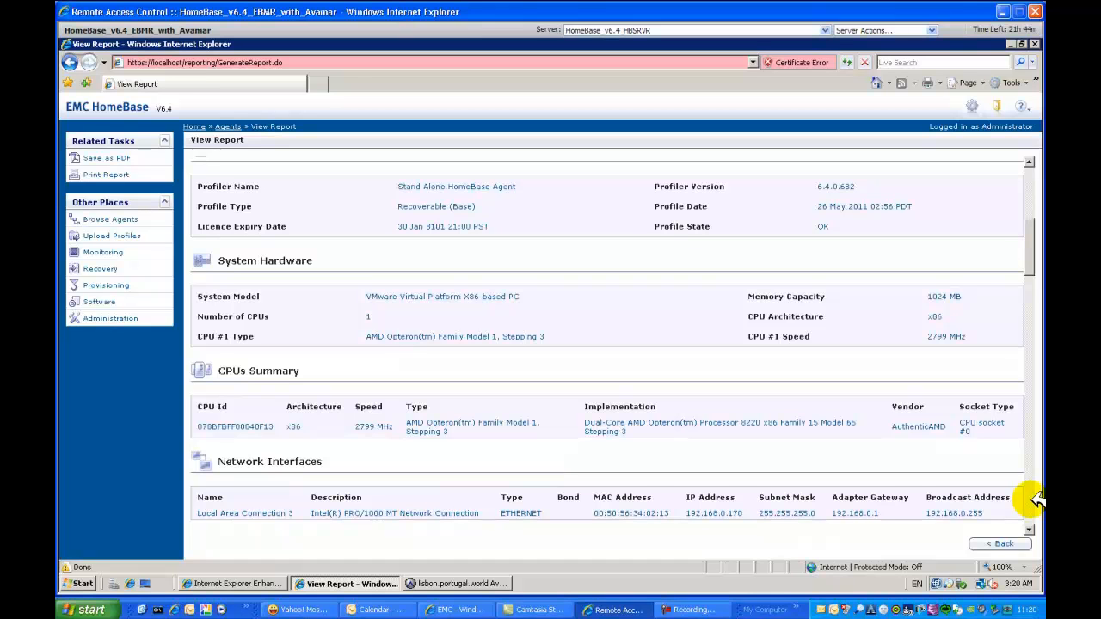
click(1032, 499)
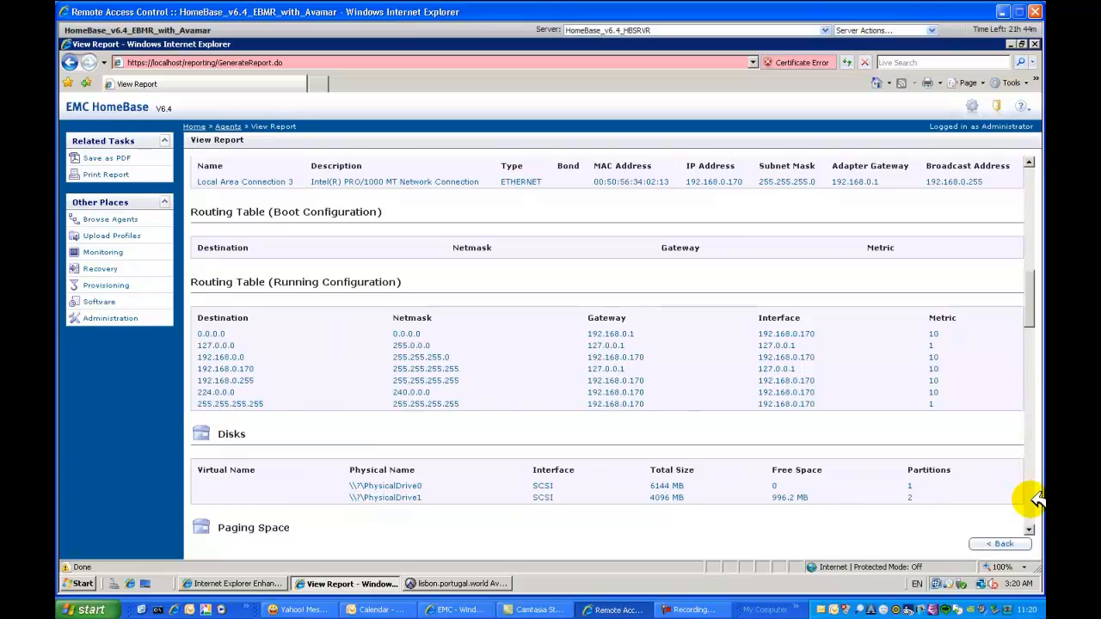
click(1032, 498)
click(1032, 499)
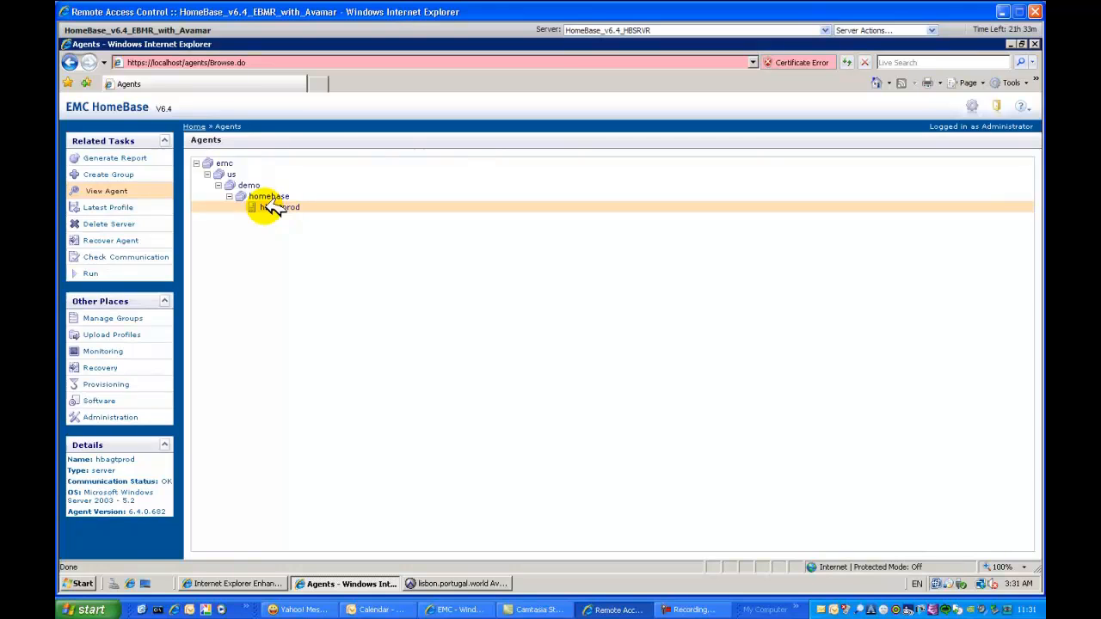
Step: Run the profiler on the hbagtprod agent and check the newest profile in the agent's details
click(272, 210)
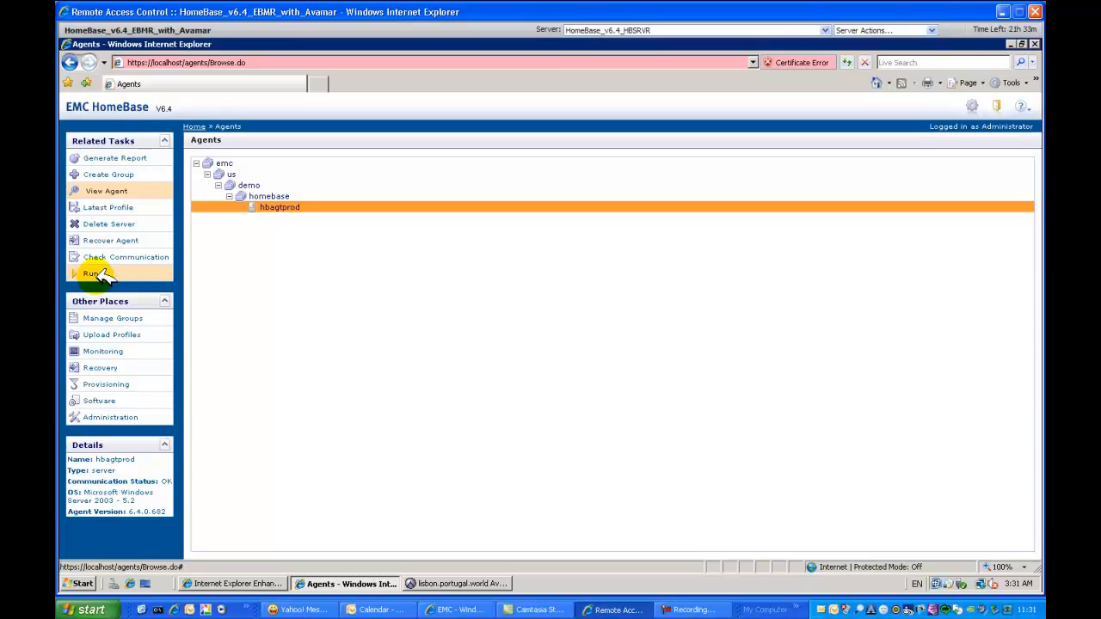
click(145, 274)
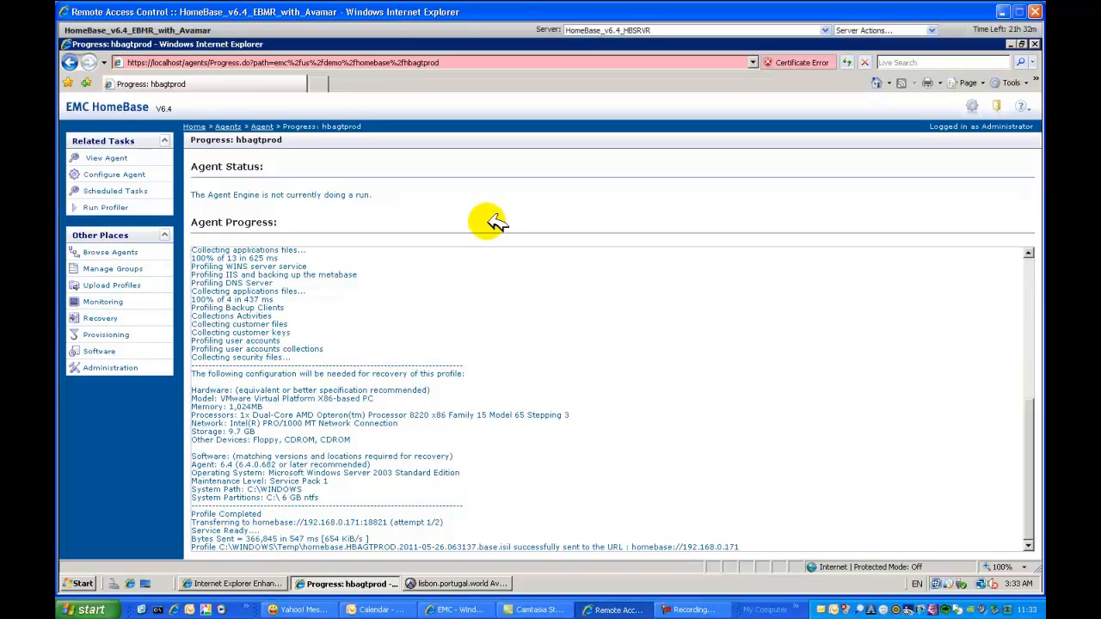
click(137, 162)
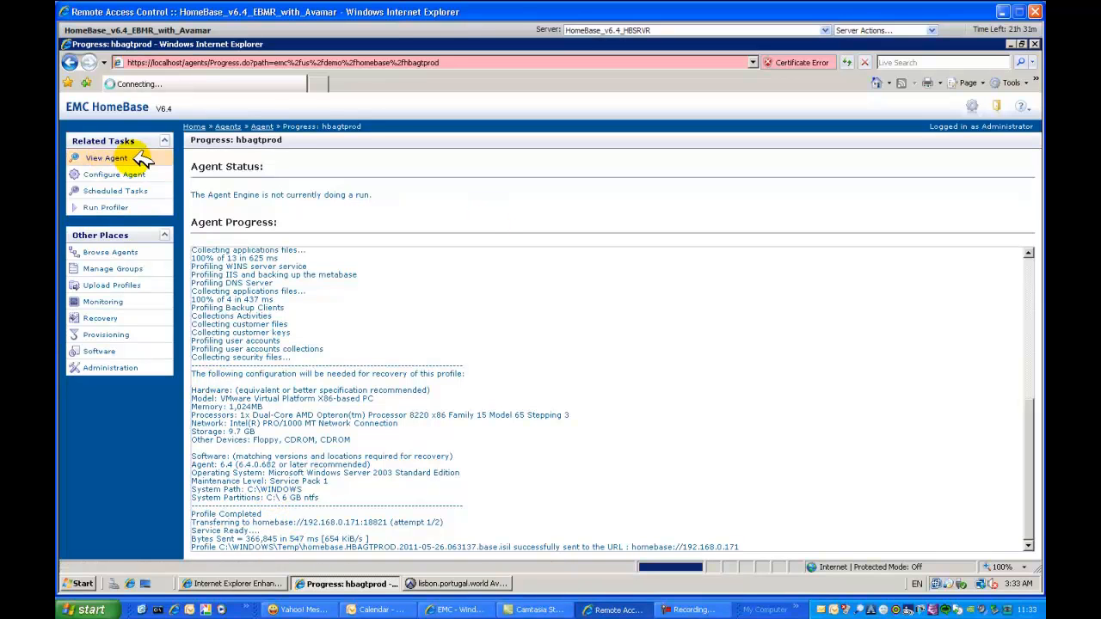
click(274, 402)
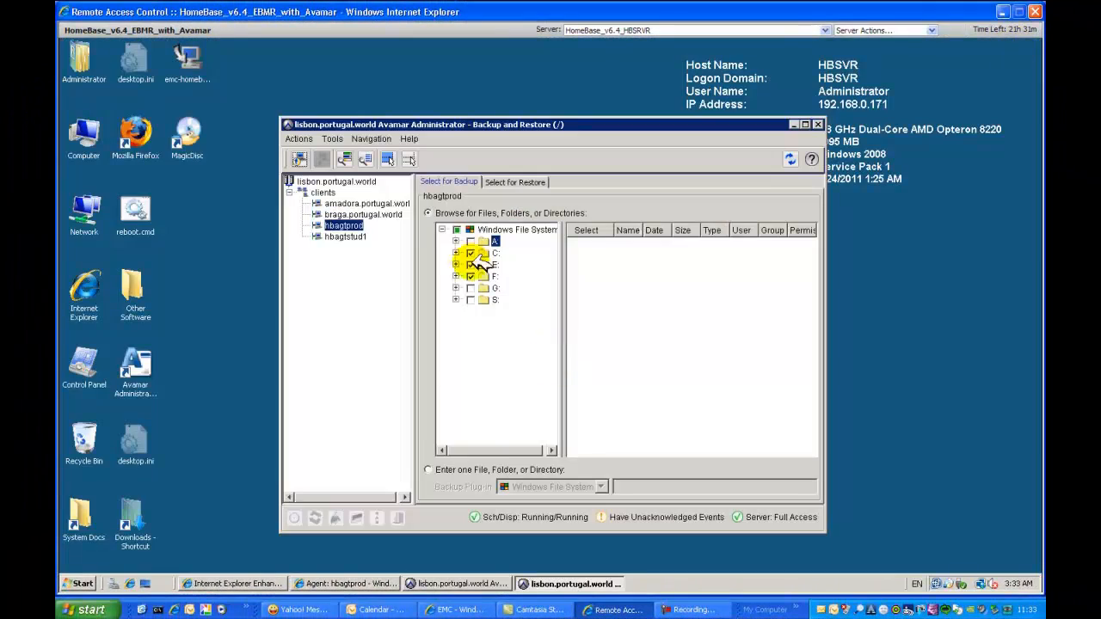
Step: Start an on-demand Avamar backup of hbagtprod's marked C:, E: and F: drives with the backup label BRS-HB-BU
click(300, 159)
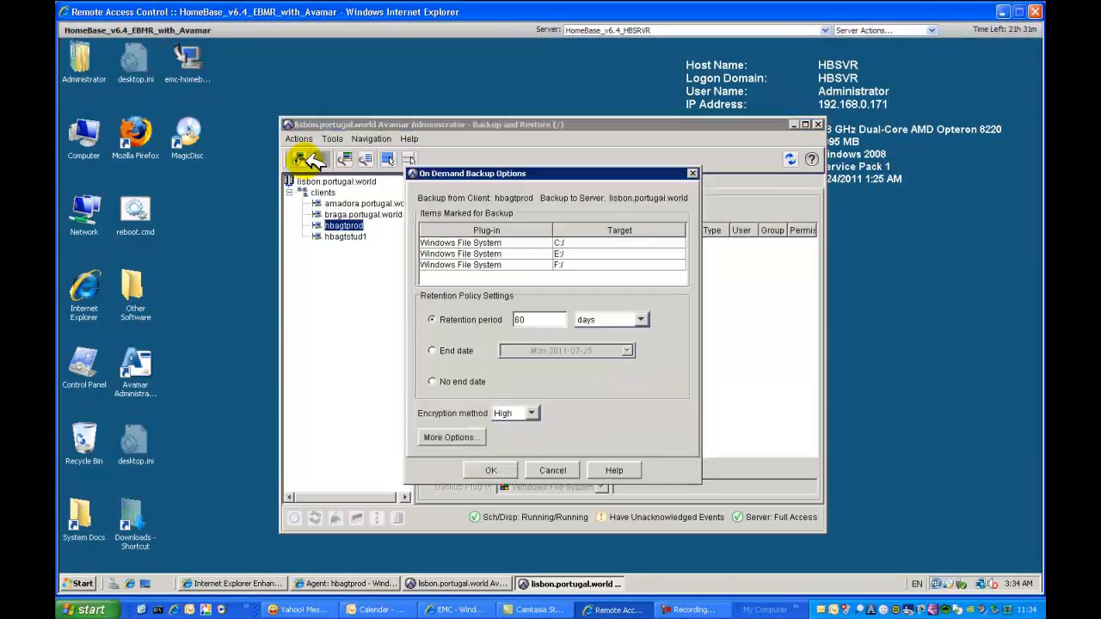
click(452, 437)
click(509, 278)
text(BRS)
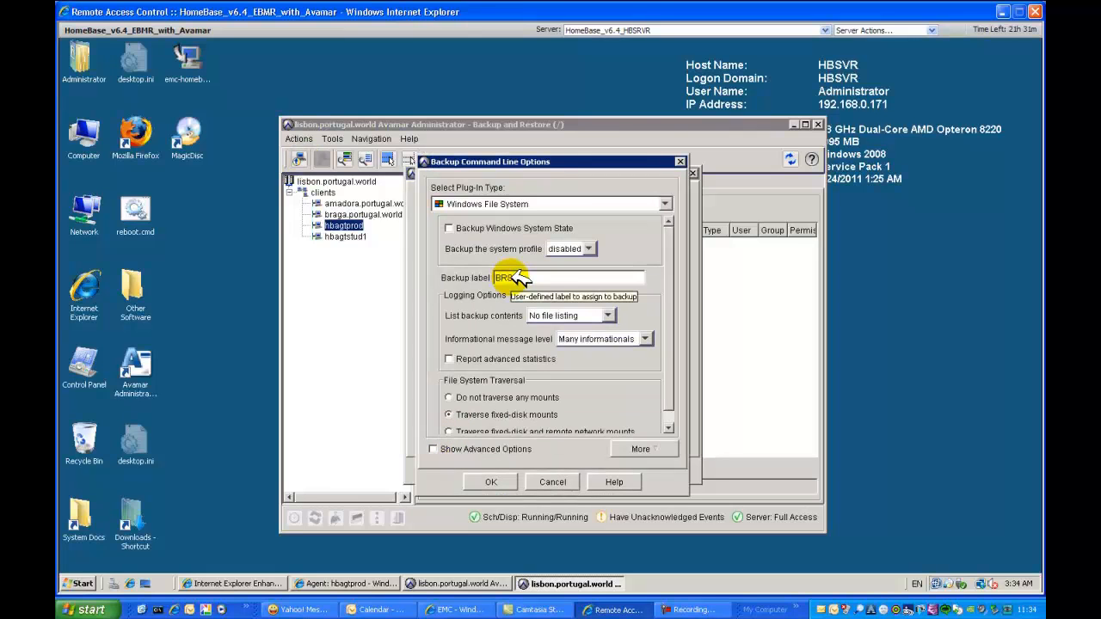
text(R)
text(HB-BU)
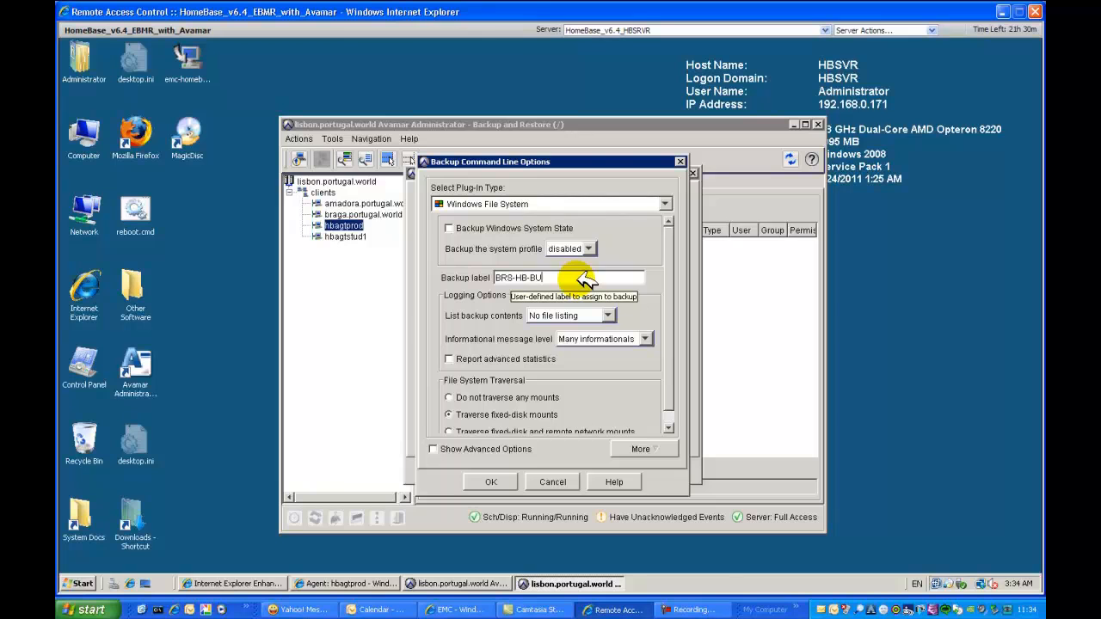
click(491, 481)
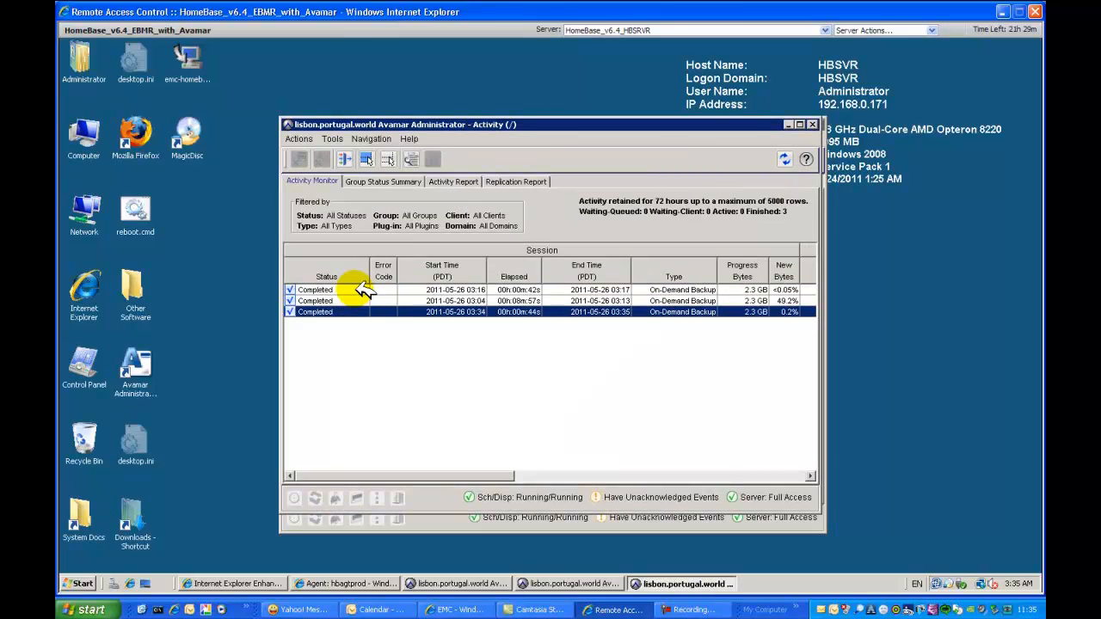
click(812, 124)
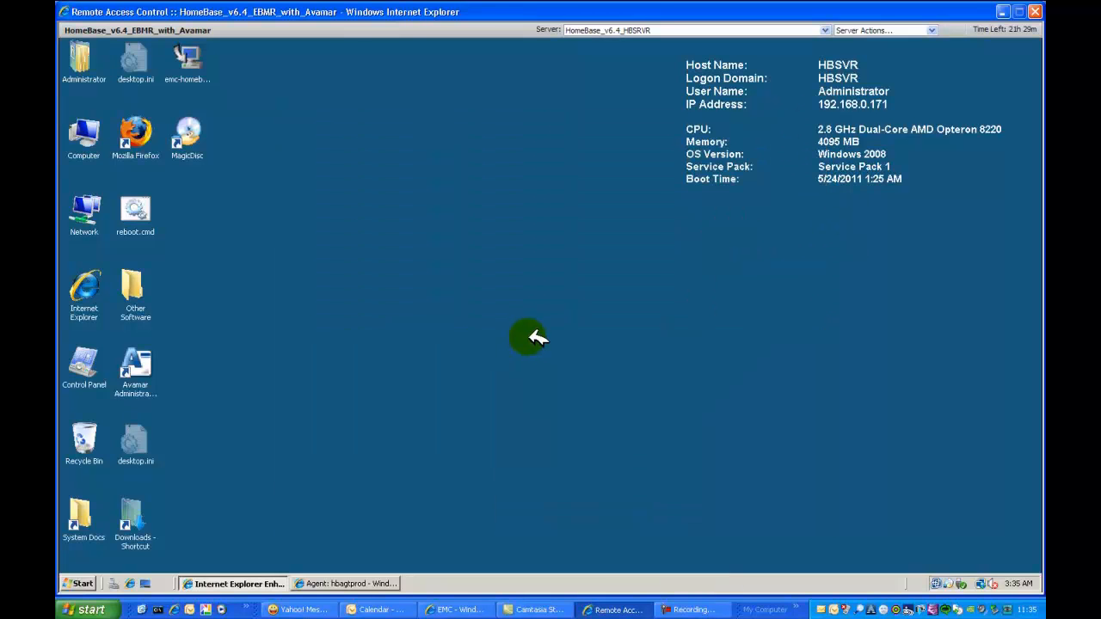
Step: Switch to the Homebase_v1.0_HBPROD server and run DANGER.bat with option 9 to destroy the server's MBR
click(678, 30)
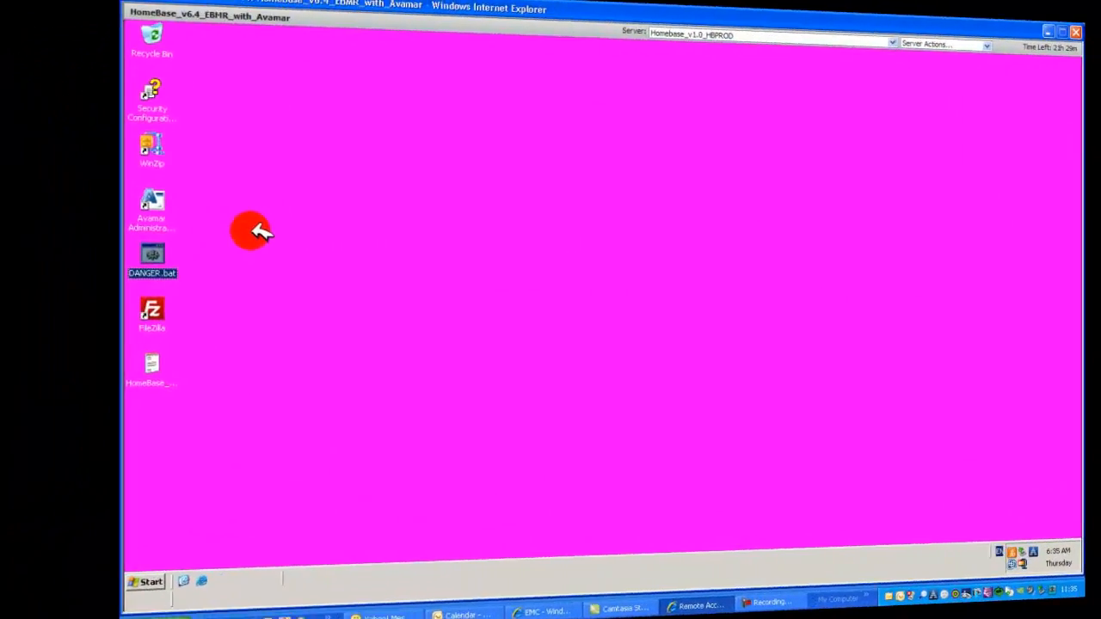
double_click(84, 260)
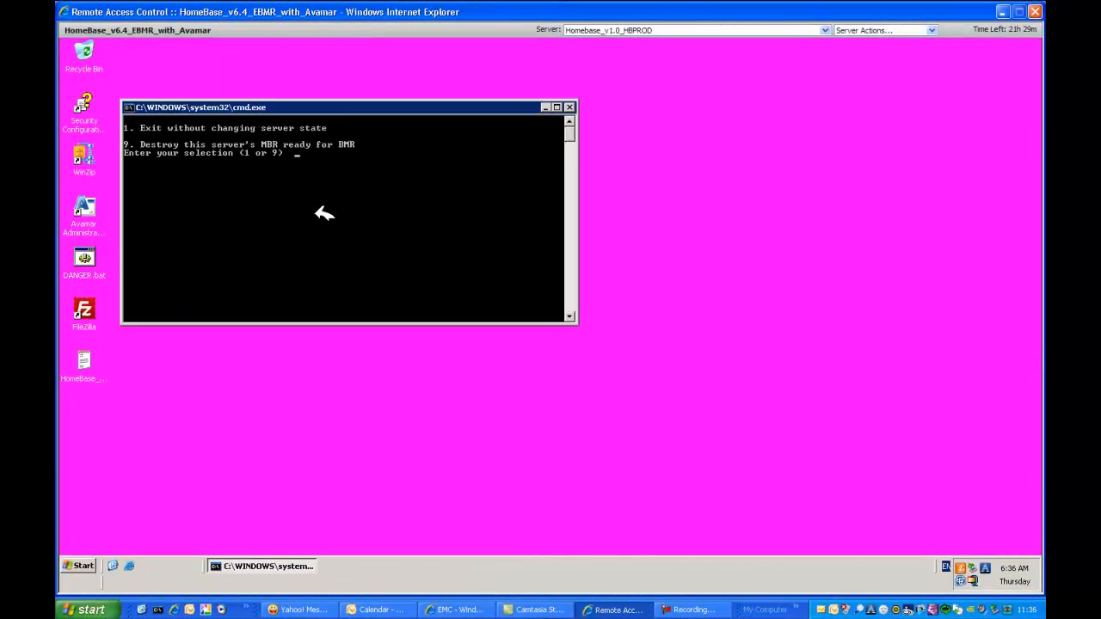
text(9)
key(Return)
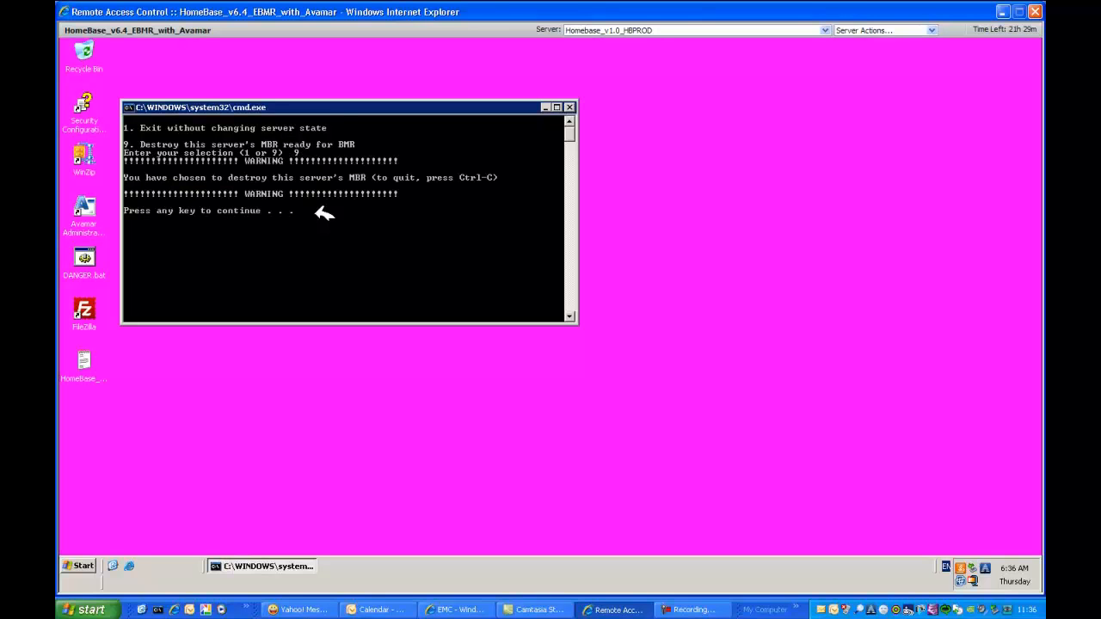
key(Return)
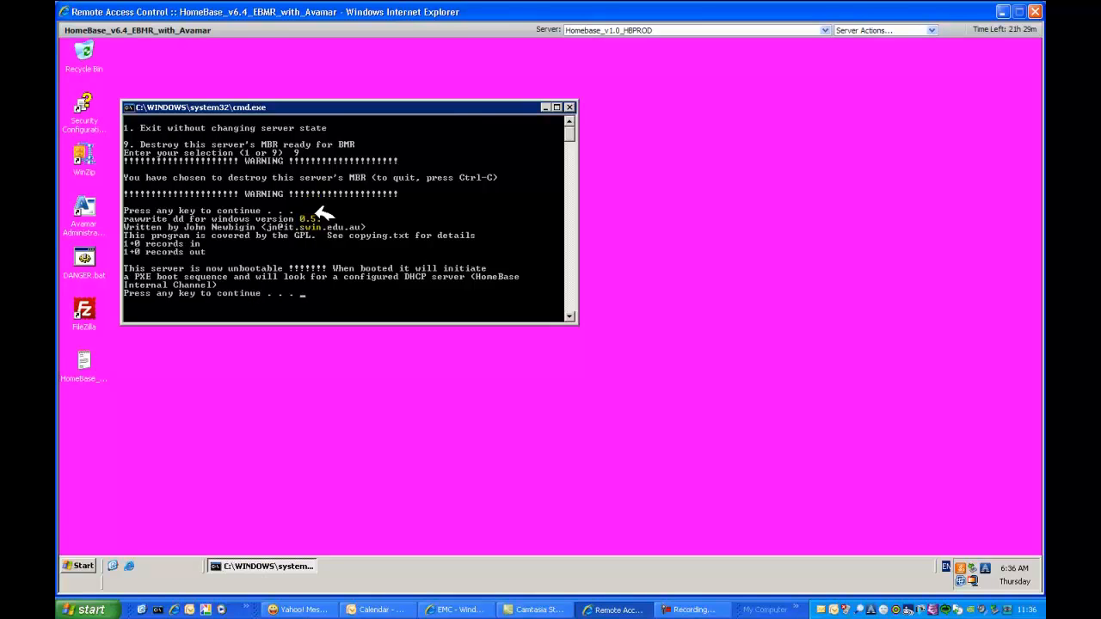
key(Return)
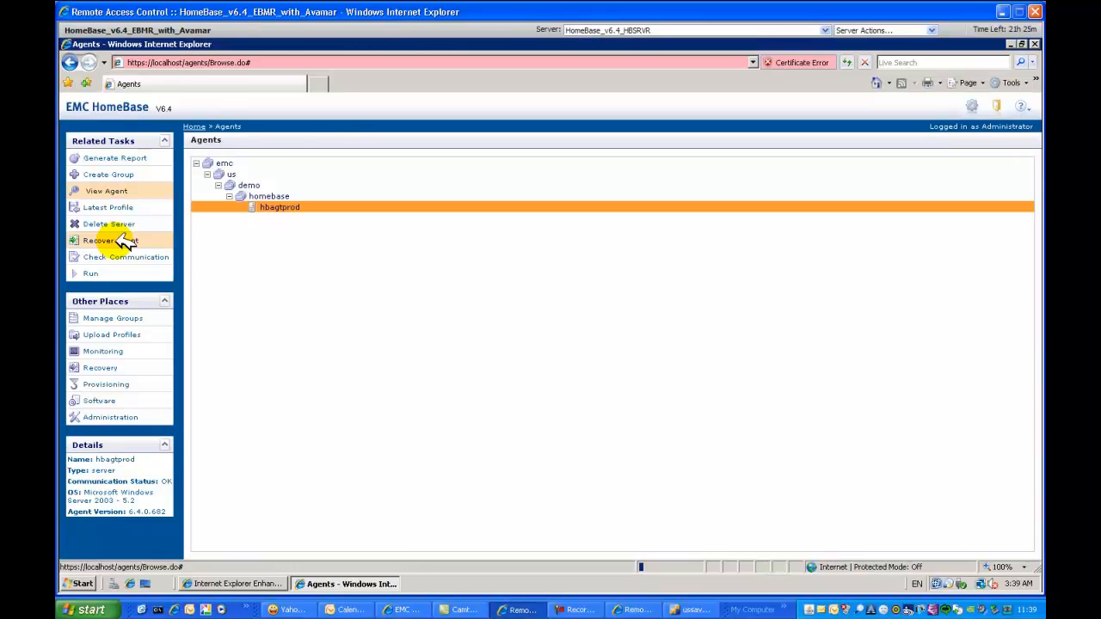
Step: Start a recovery session for the hbagtprod agent and name it HBRecovery-1272
click(127, 242)
triple_click(323, 168)
text(HB)
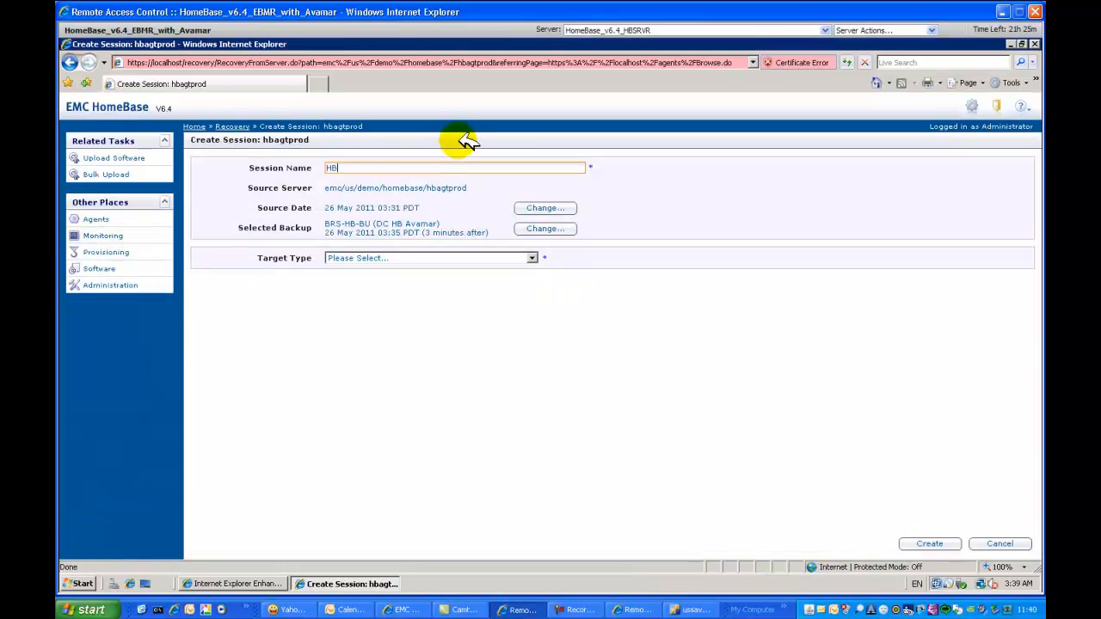
text(Recovery-1272)
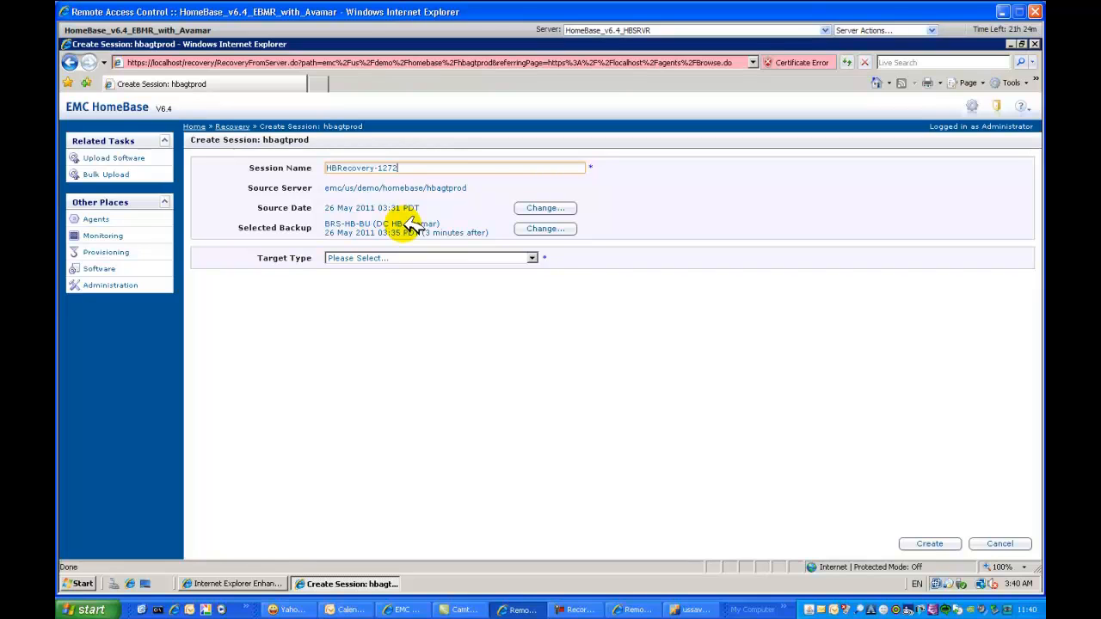
click(434, 258)
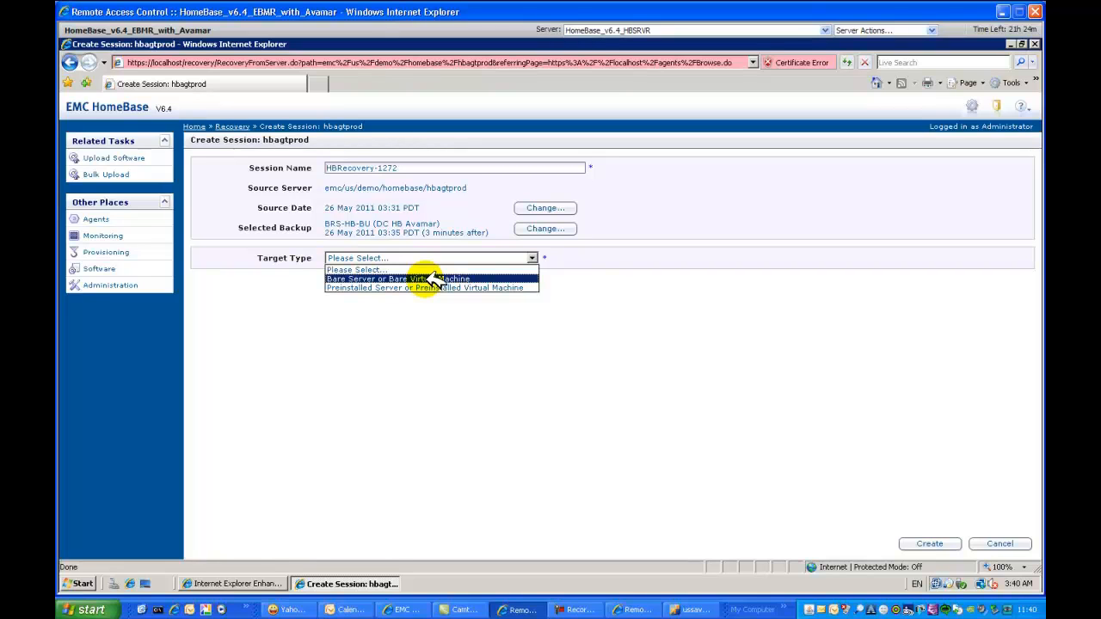
click(434, 279)
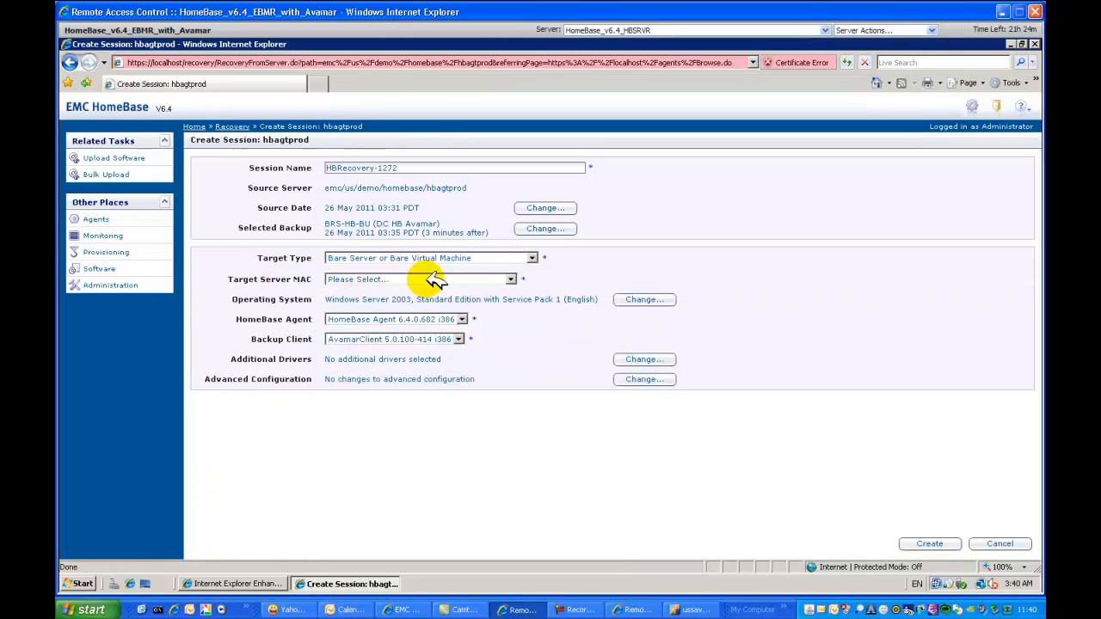
click(511, 280)
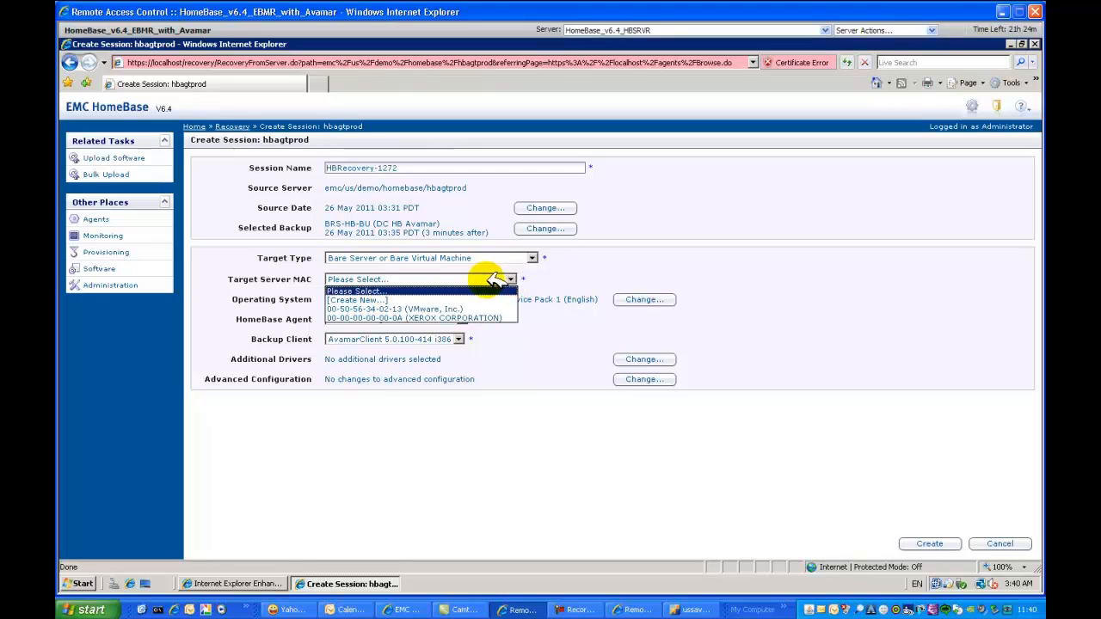
click(439, 308)
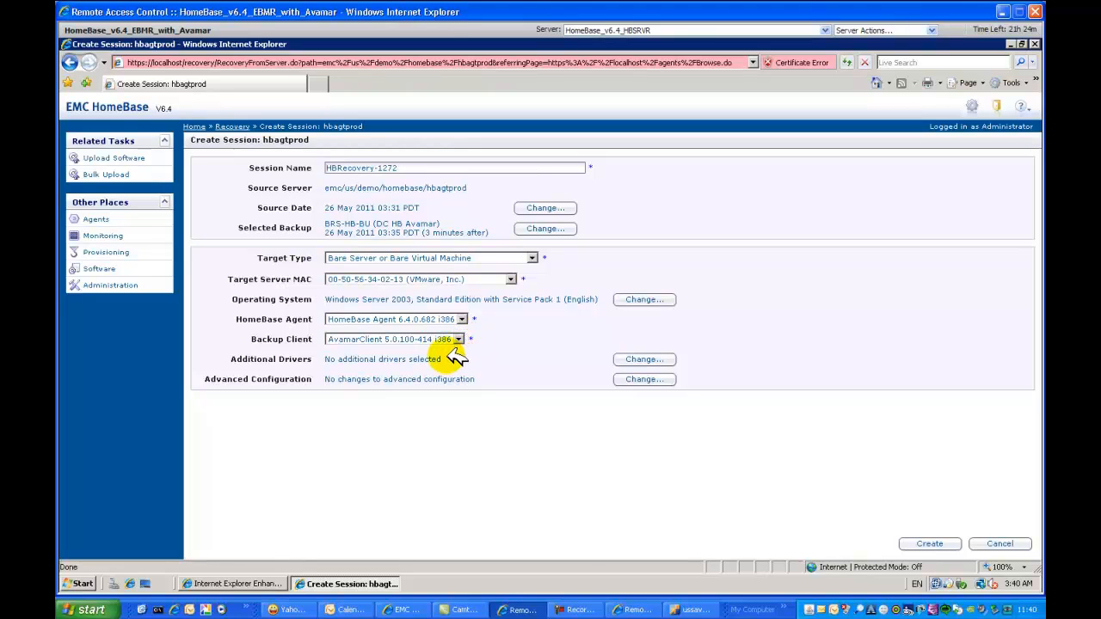
Step: Add the four Intel Net drivers, from e1000325 8.9.1.0 through e1g6032 8.2.13.0, as additional drivers and create the recovery session
click(645, 359)
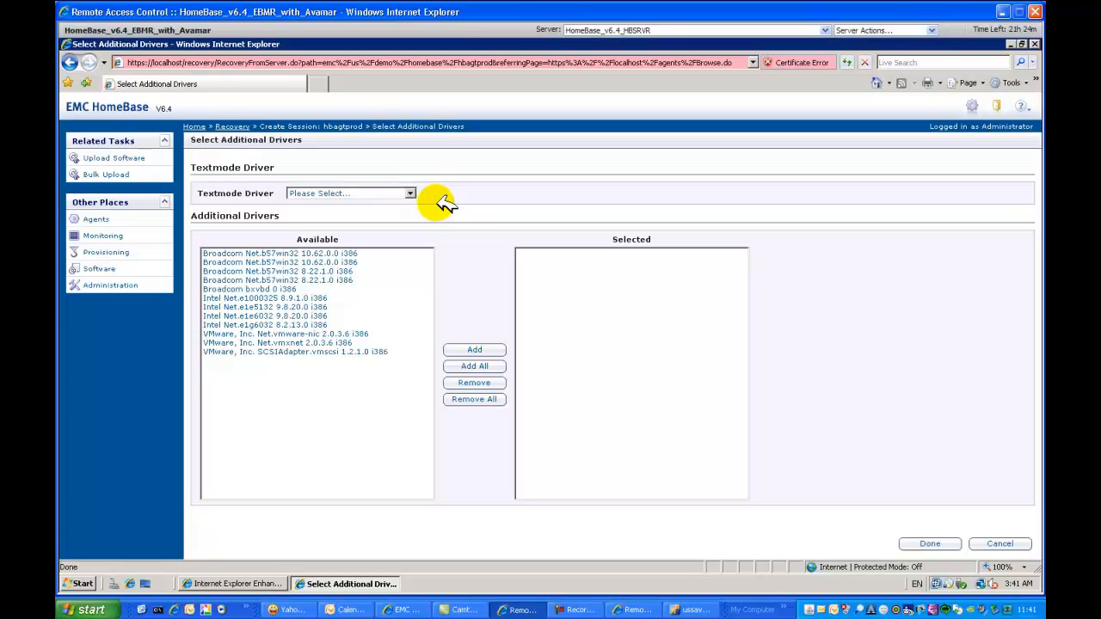
click(297, 298)
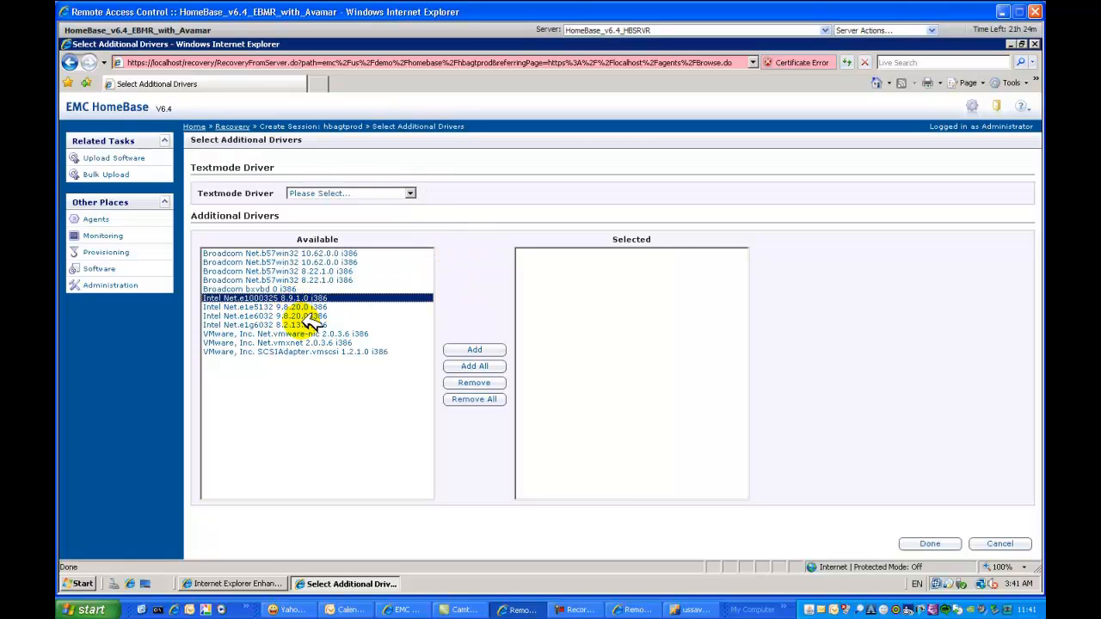
shift+click(311, 324)
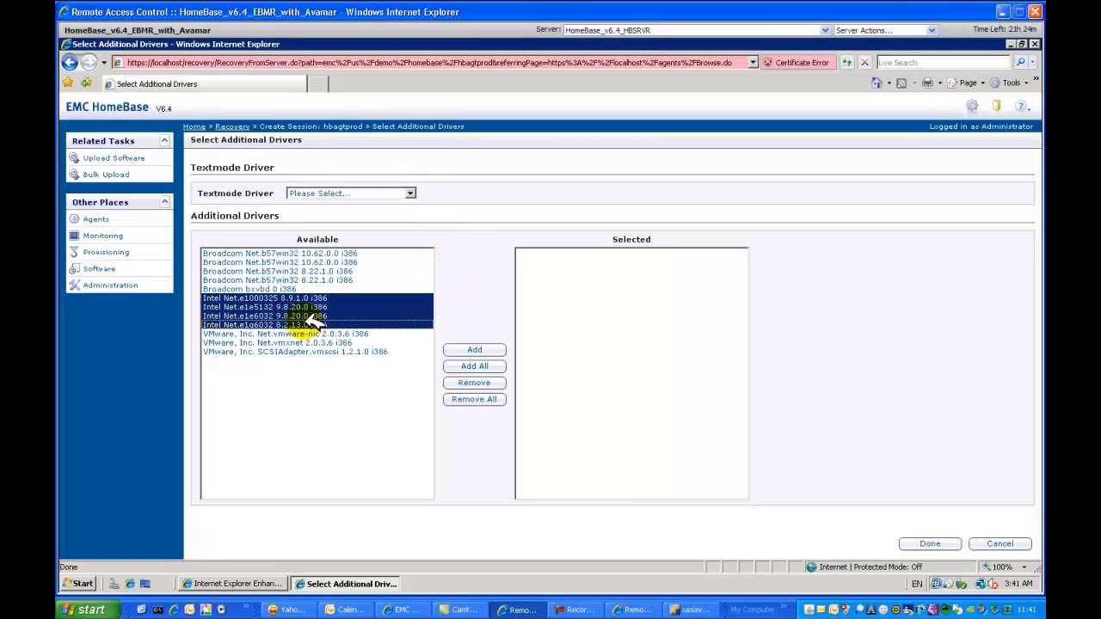
click(478, 351)
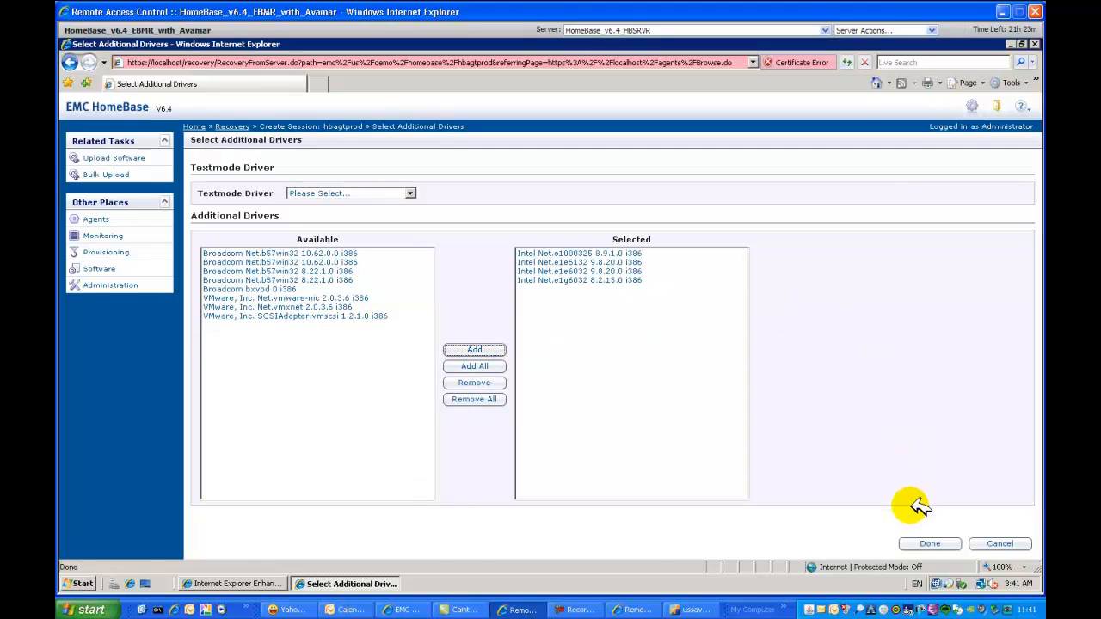
click(938, 541)
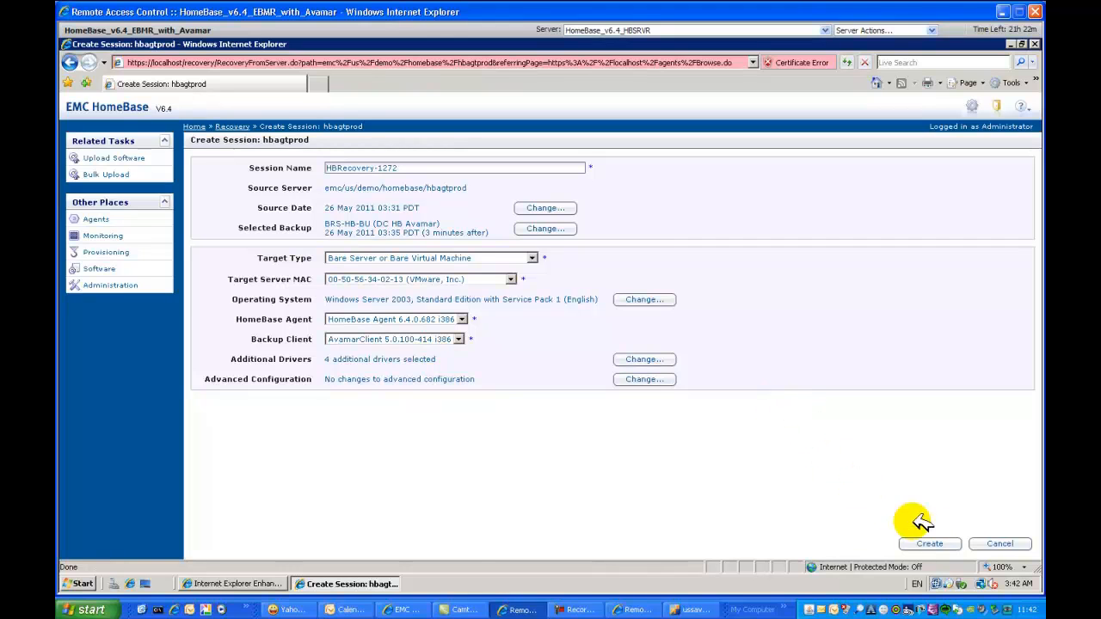
click(940, 546)
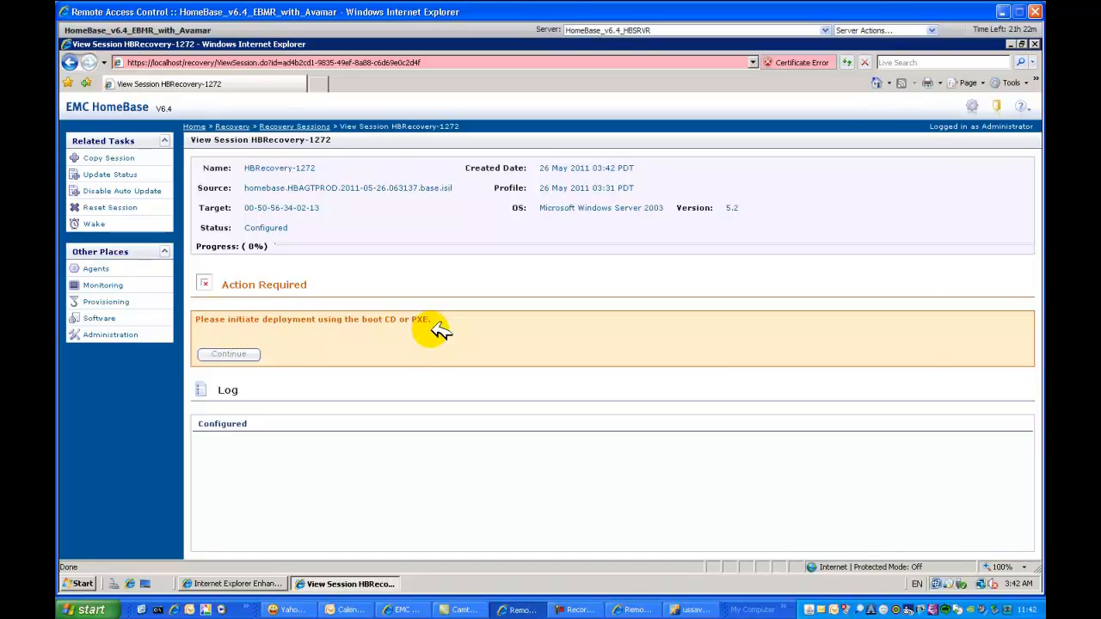
Step: Switch to the VMware Remote Console of the target machine, reset it for a network boot, and move the console window aside
click(693, 609)
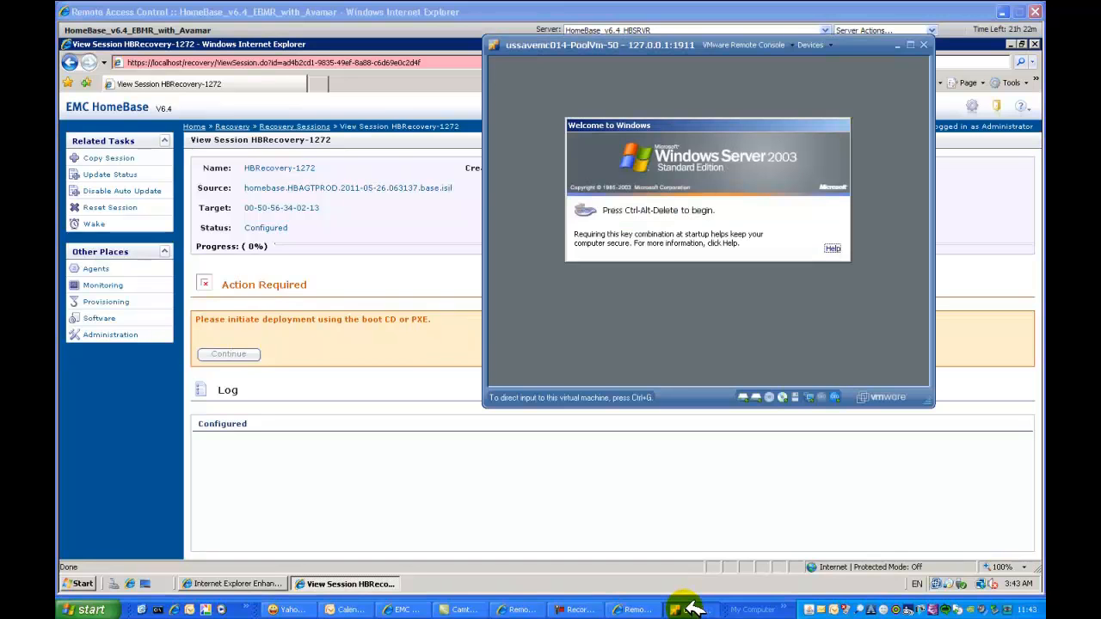
click(800, 45)
mouse_move(789, 71)
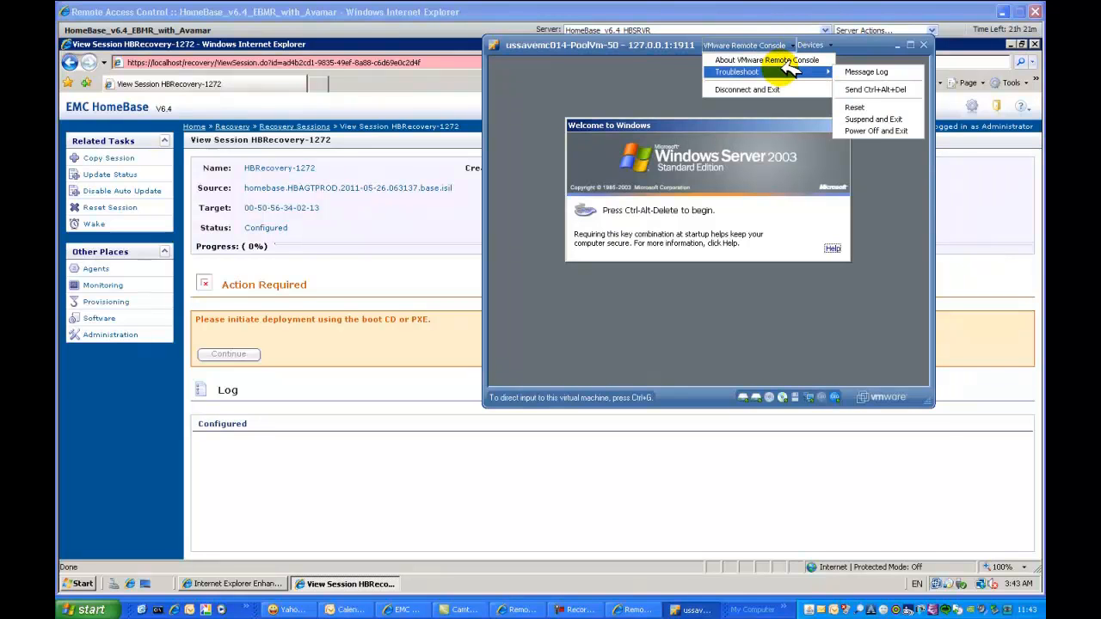
click(868, 105)
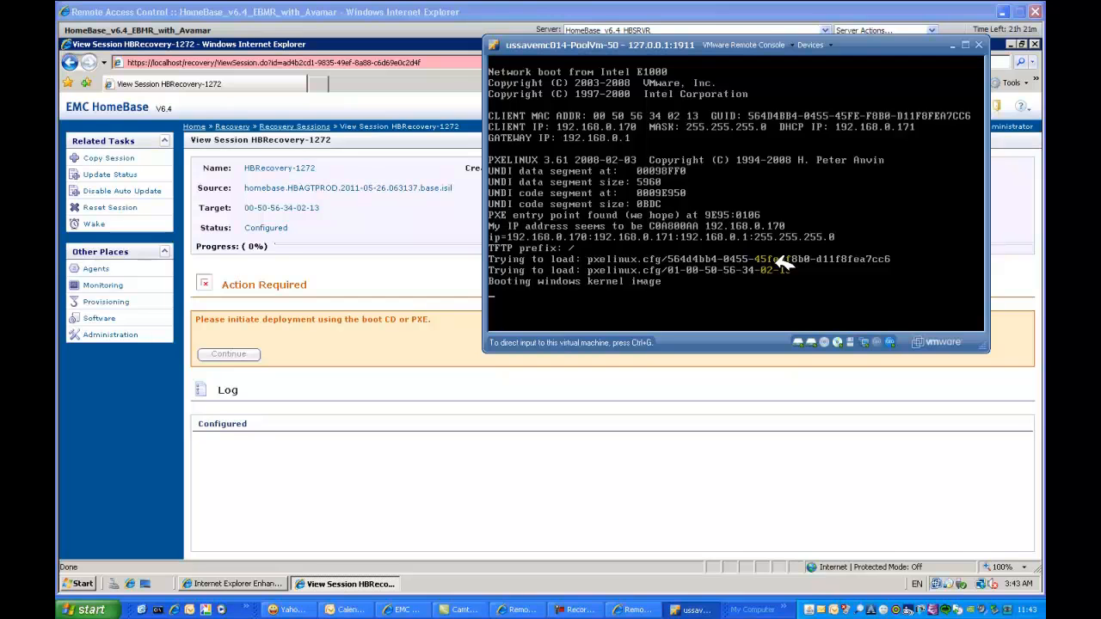
drag(688, 39, 507, 10)
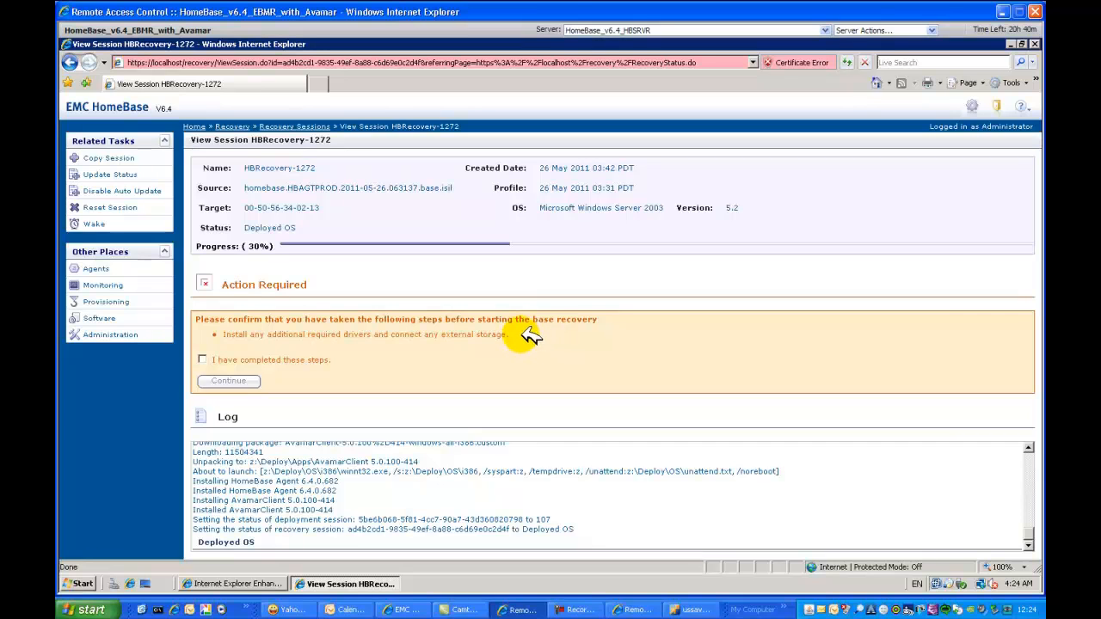
Step: Confirm in session HBRecovery-1272 that the driver and external storage steps are completed and continue to the base recovery
click(205, 360)
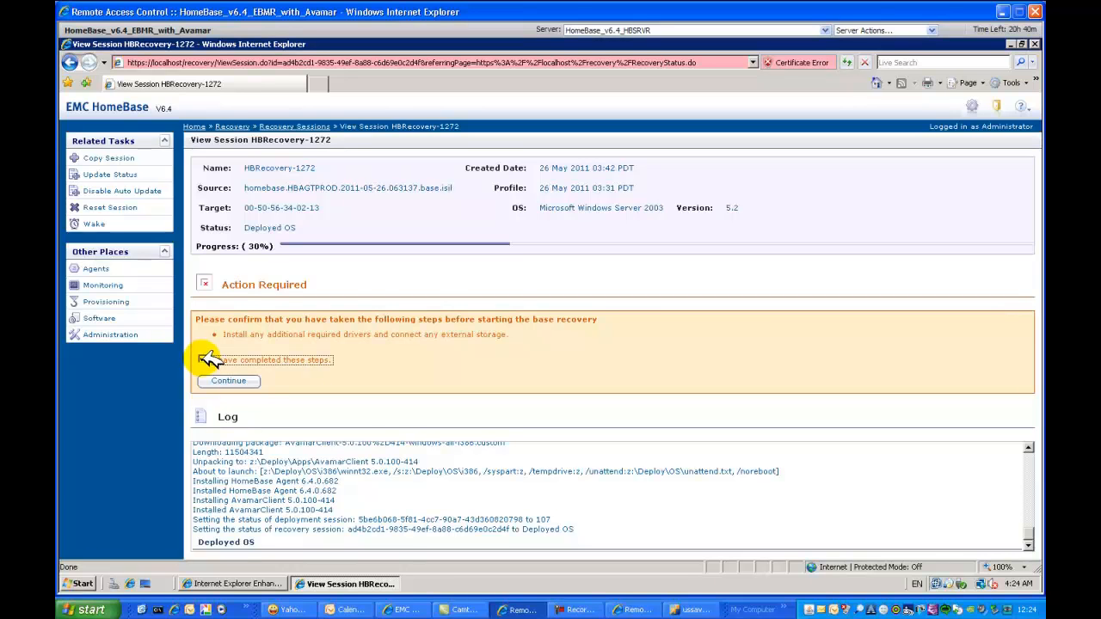
click(247, 381)
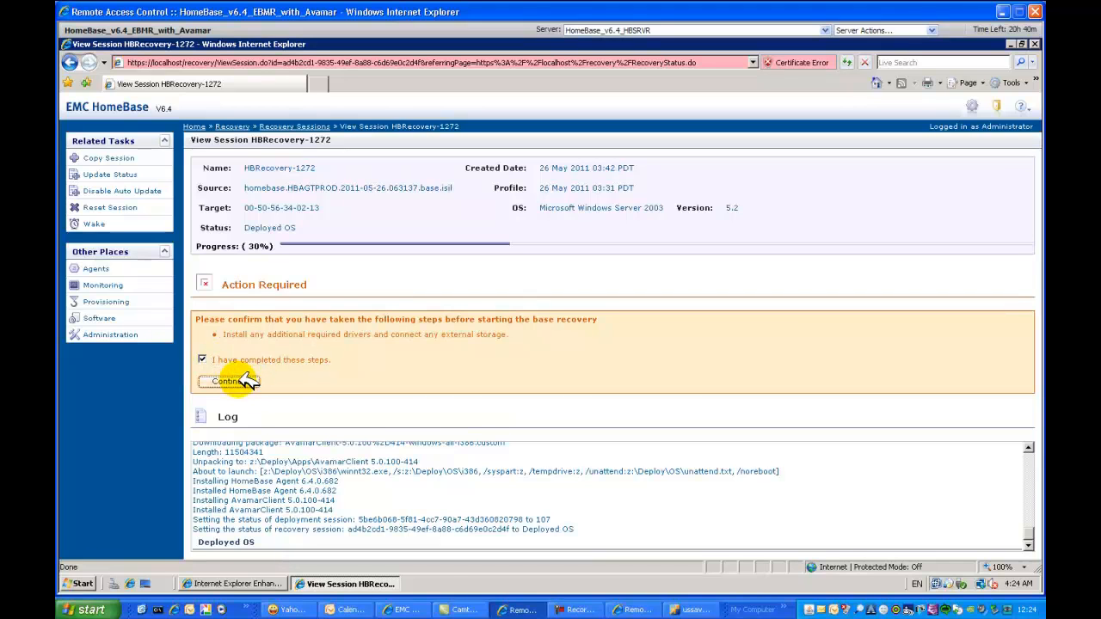